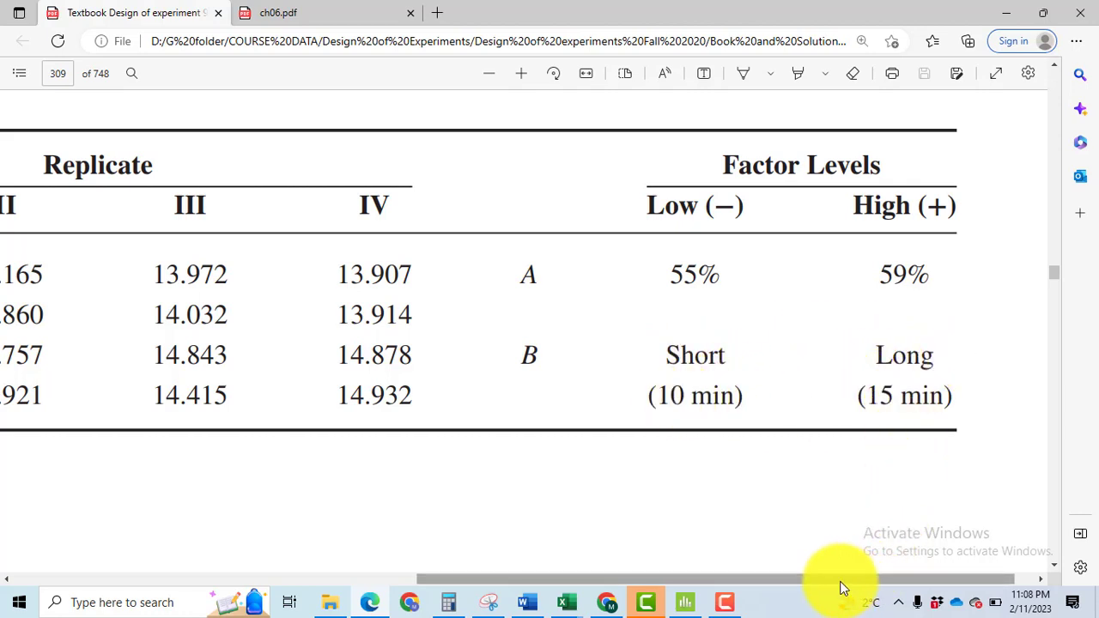
Read the exercise's questions (a) to (e), and in Minitab set up a 2-level full factorial design with 2 factors and 4 corner-point replicates.
left_click_drag(841, 585, 535, 564)
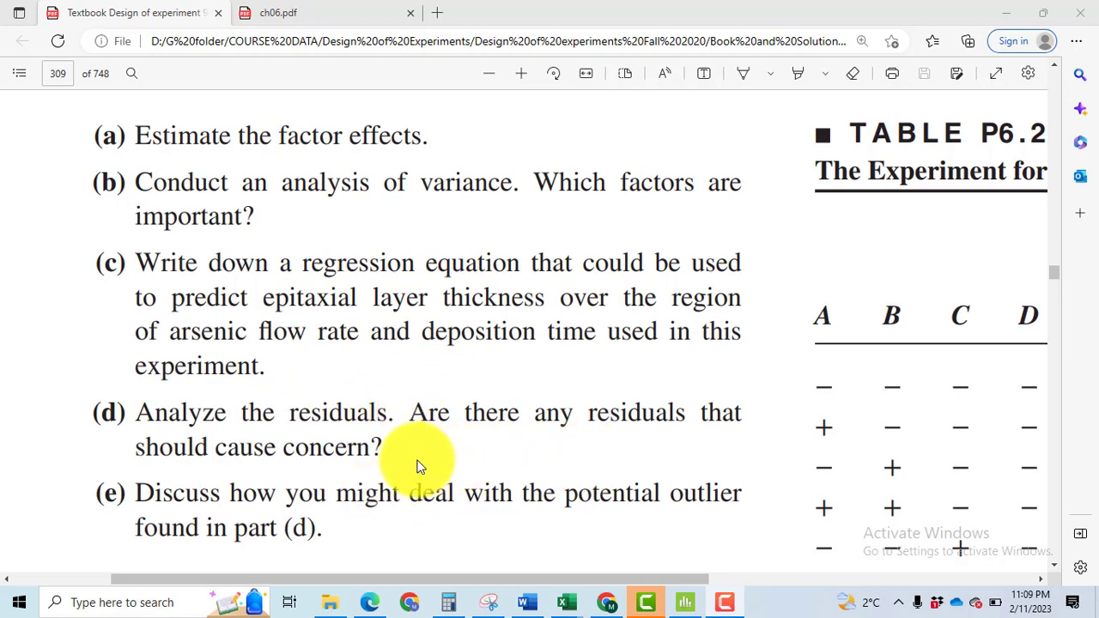
left_click_drag(558, 493, 662, 496)
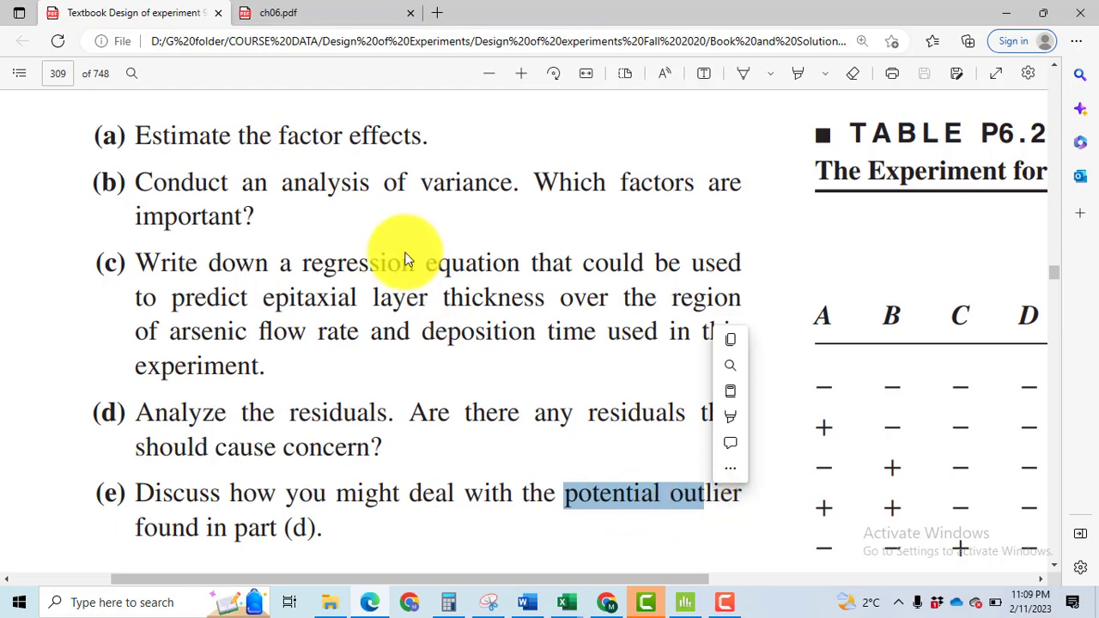
key("alt+Tab")
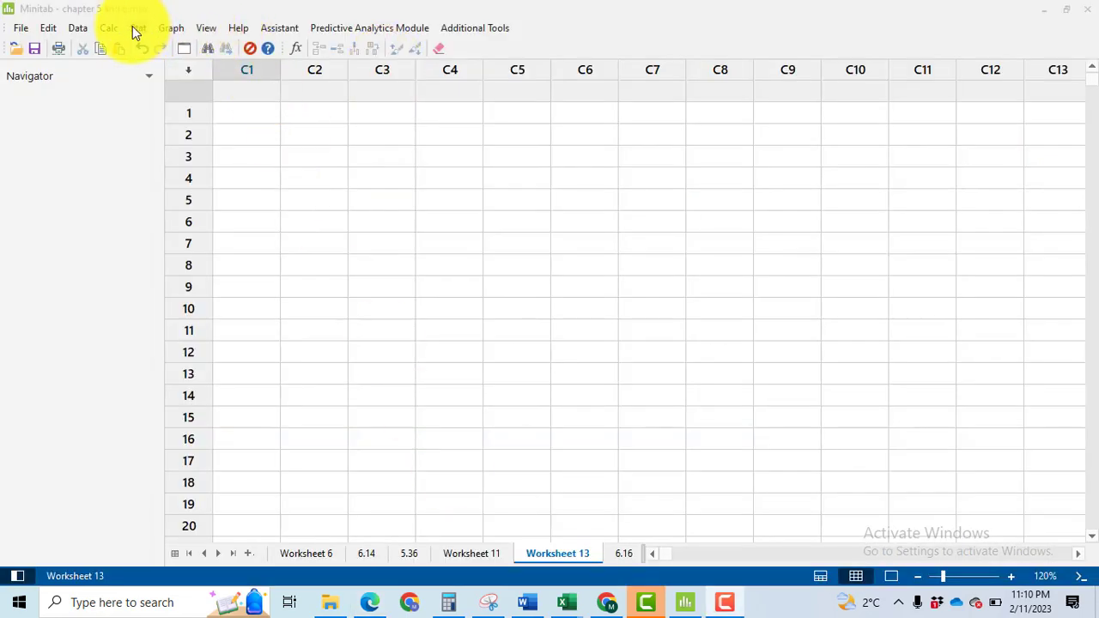
left_click(135, 28)
mouse_move(206, 104)
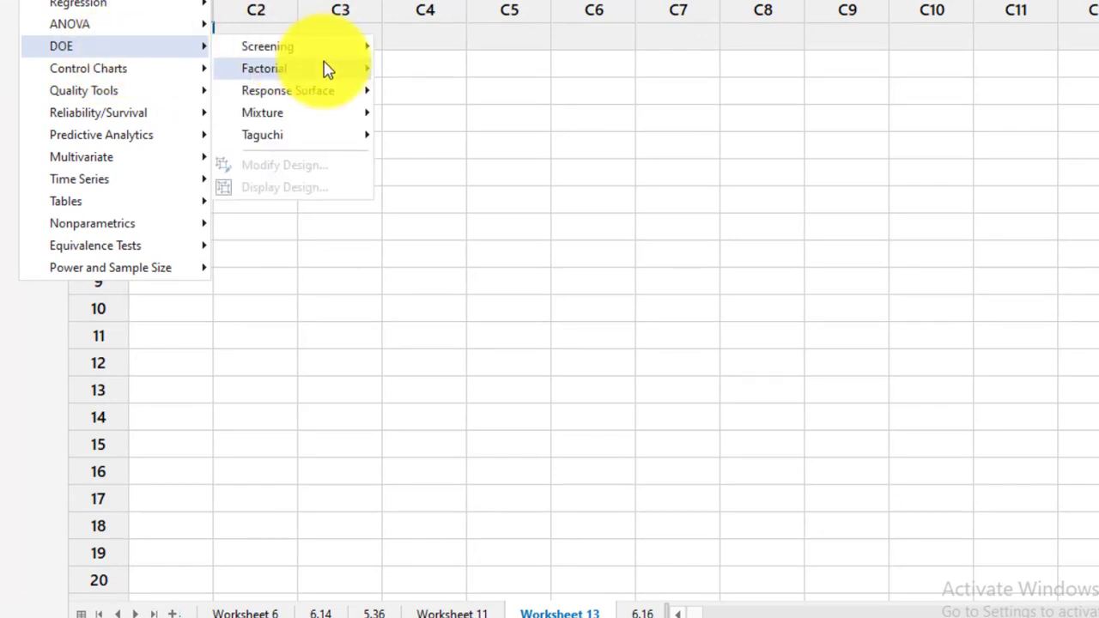
mouse_move(324, 69)
left_click(477, 75)
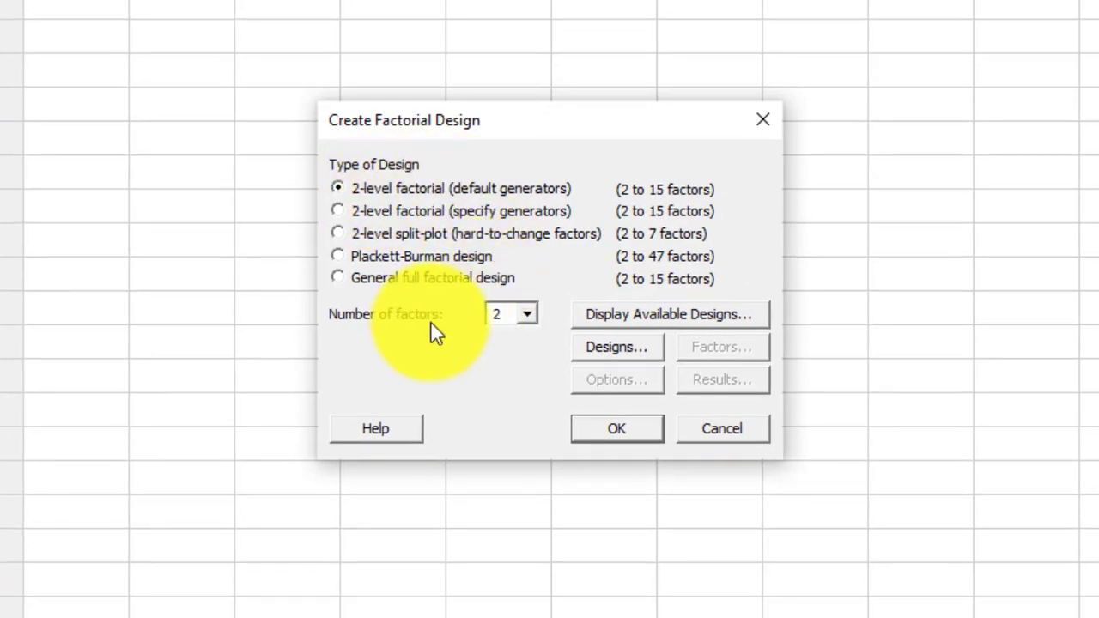
left_click(621, 352)
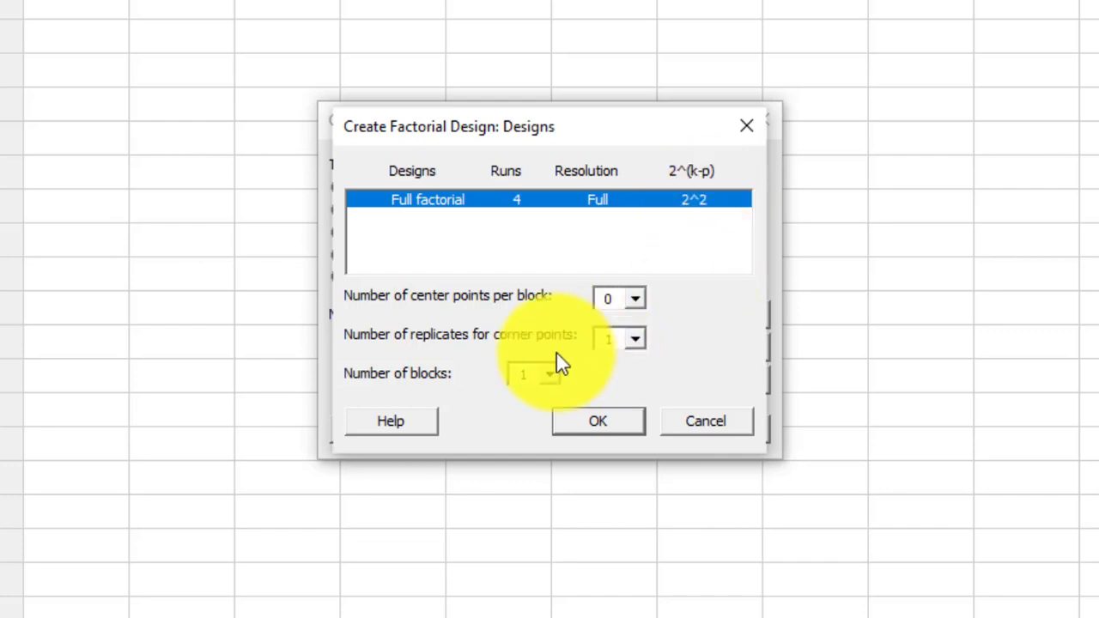
left_click(635, 339)
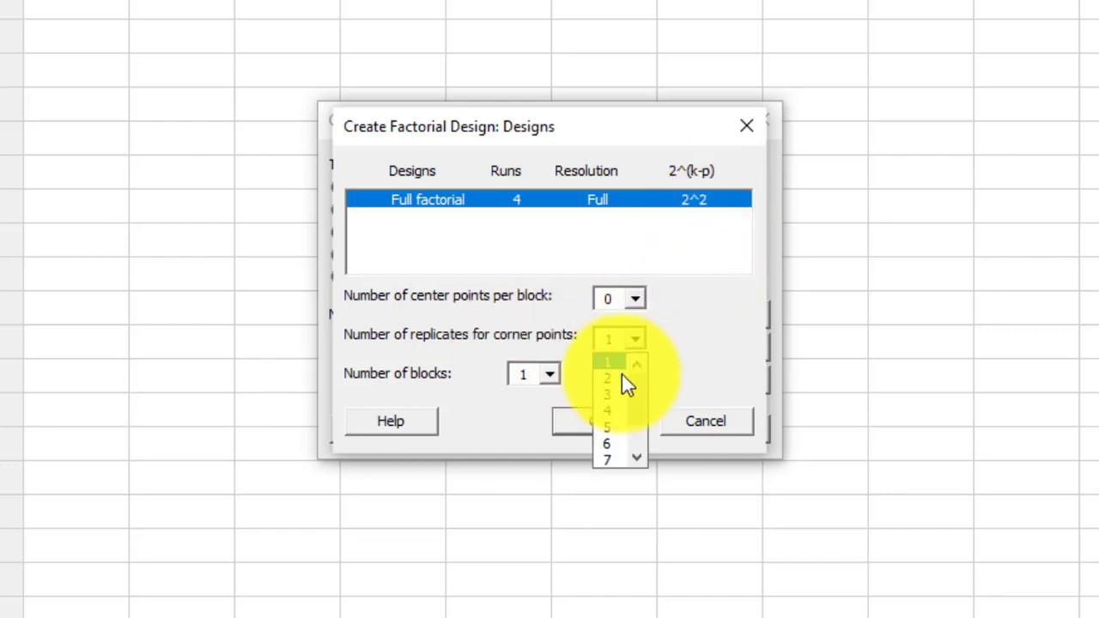
left_click(612, 413)
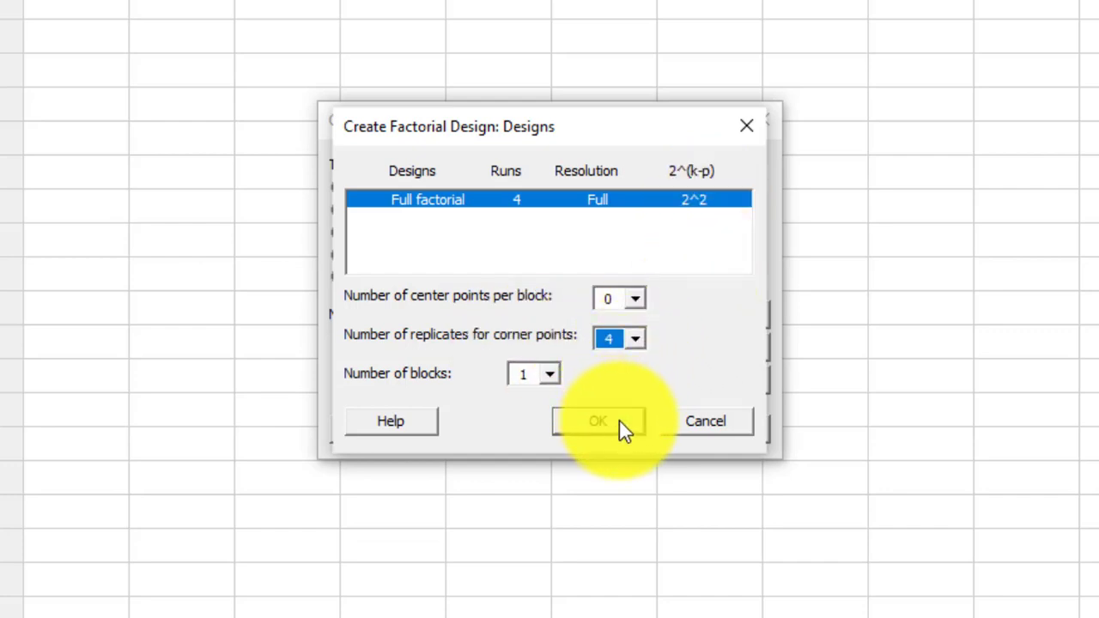
left_click(619, 420)
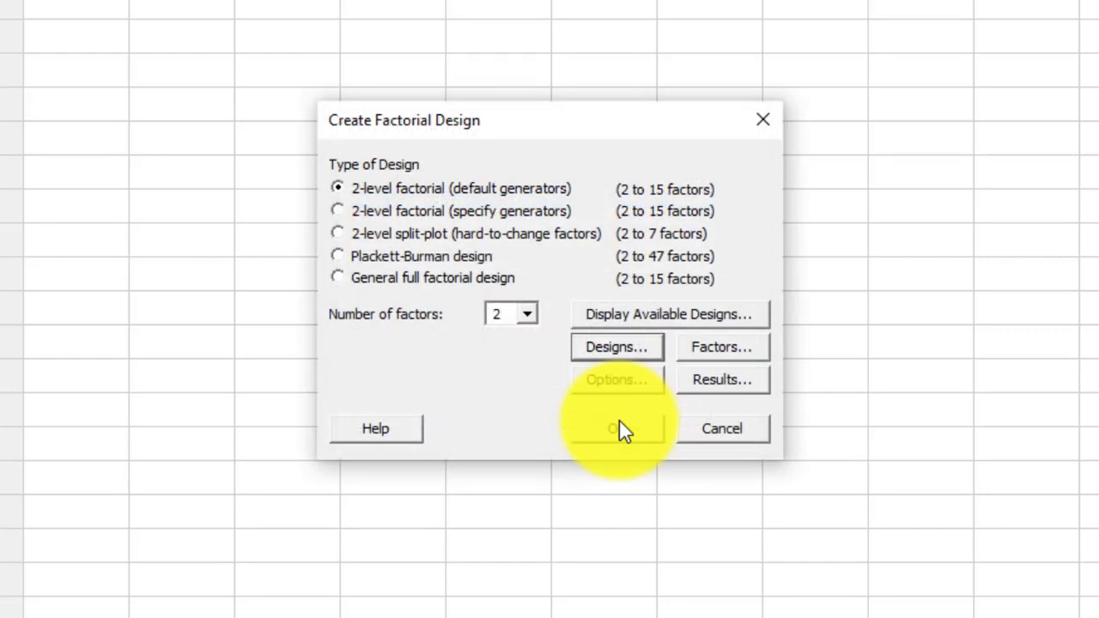
Check the textbook's factor table and accept numeric factors A and B with low level -1 and high level 1.
left_click(738, 352)
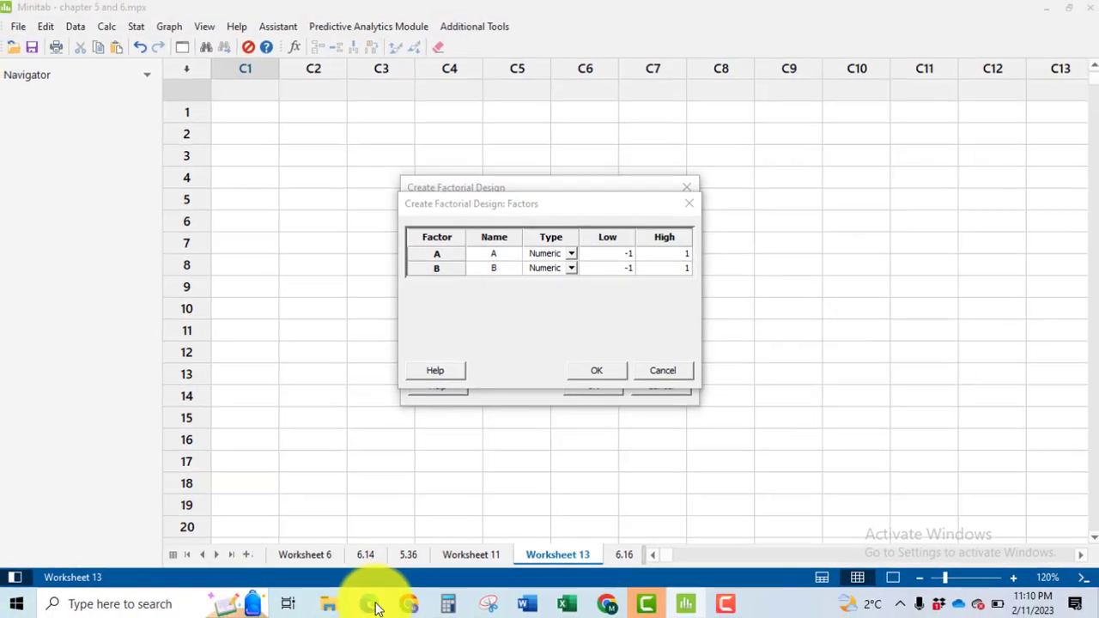
left_click(377, 597)
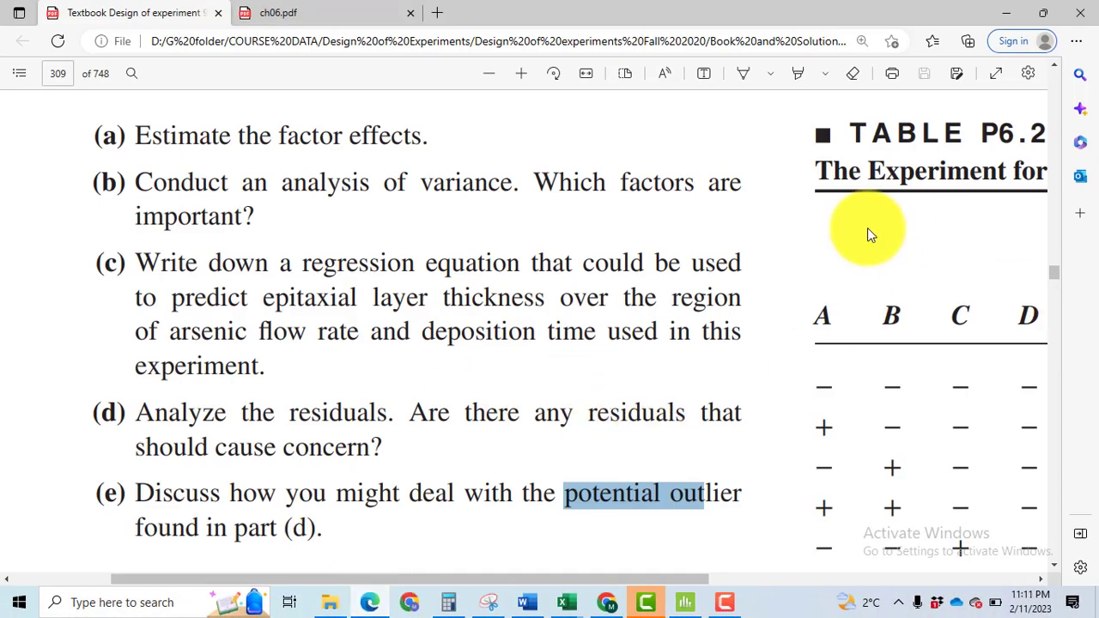
scroll(867, 232, "up", 5)
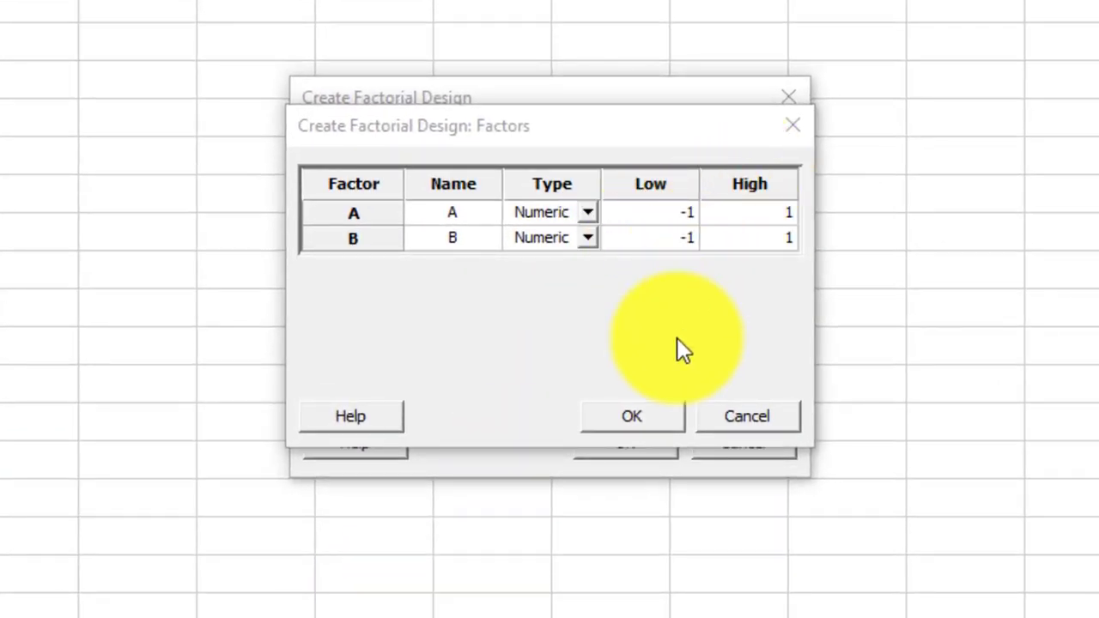
left_click(654, 419)
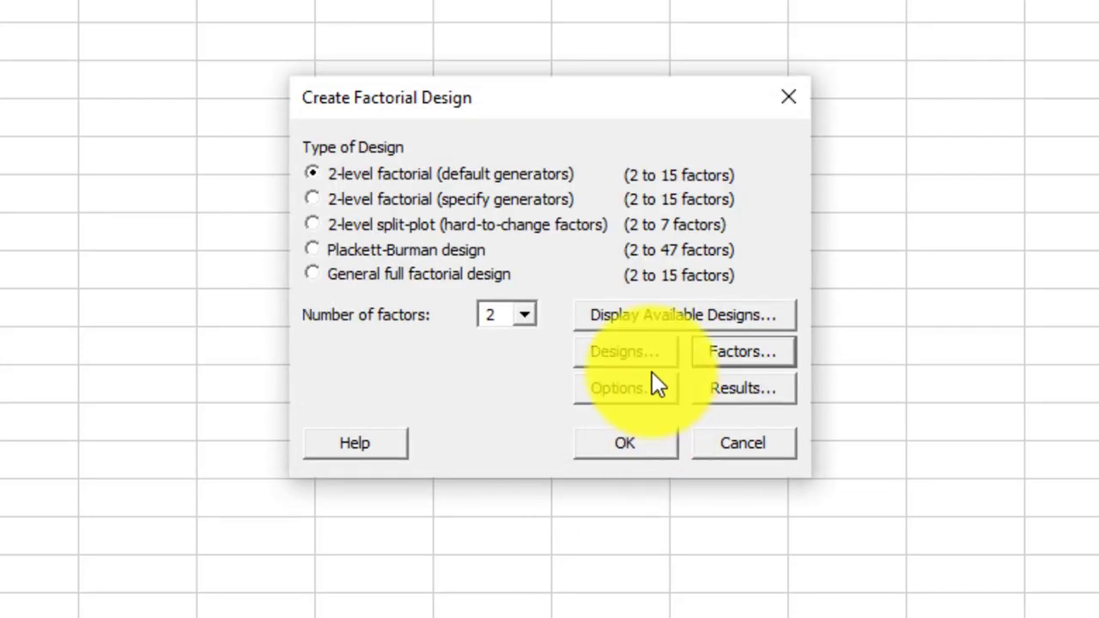
Turn off run randomization and create the design, keeping the summary and alias tables as printed results.
left_click(648, 398)
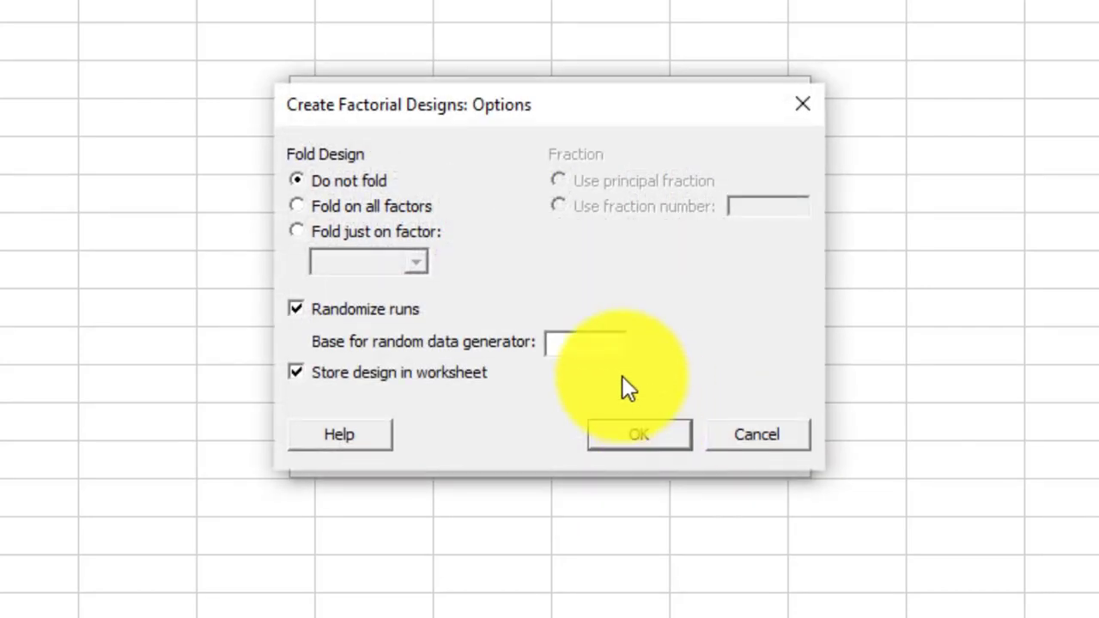
left_click(342, 309)
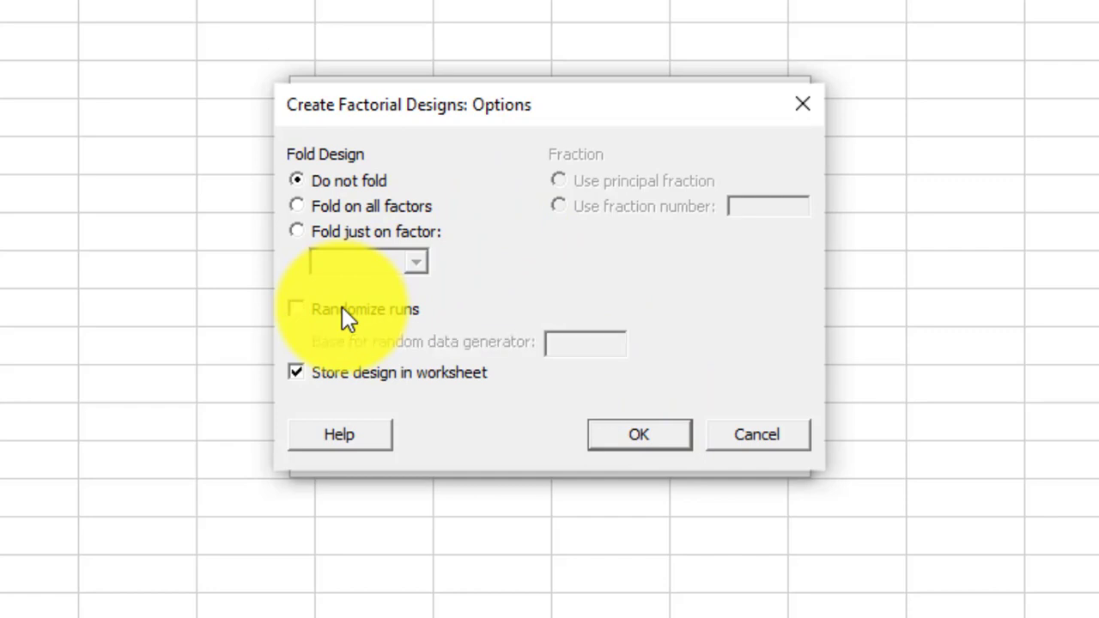
left_click(654, 436)
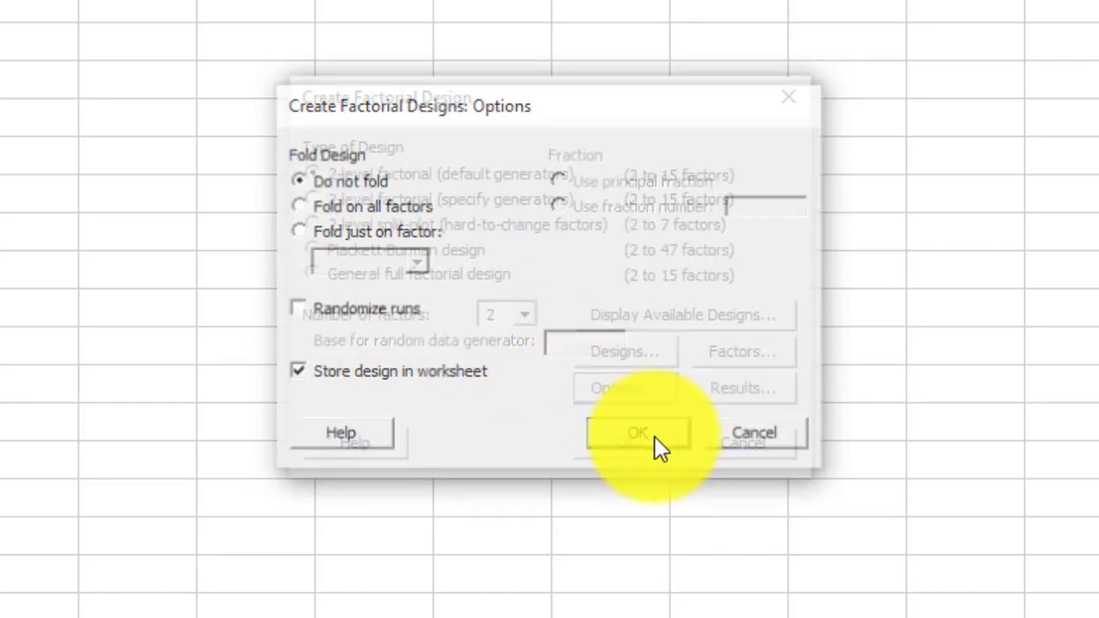
left_click(766, 394)
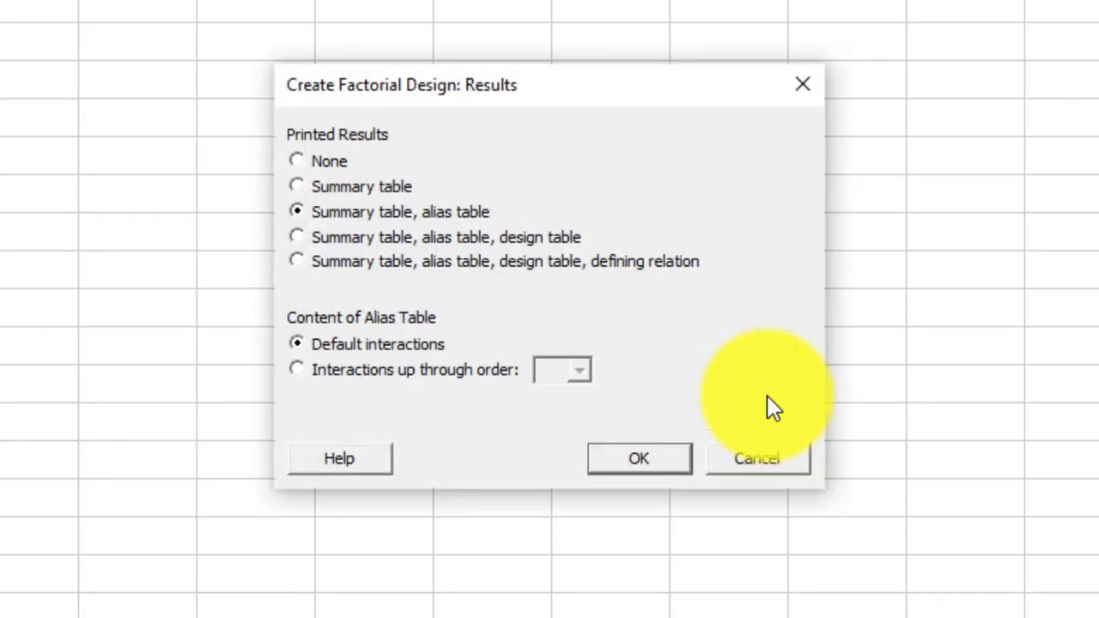
left_click(656, 458)
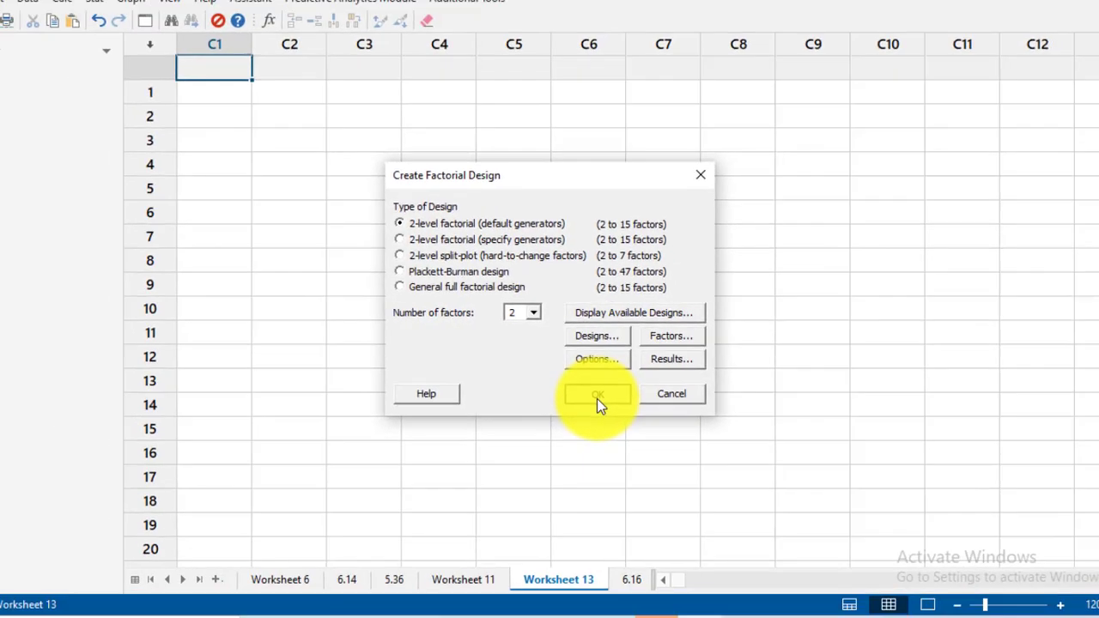
left_click(597, 396)
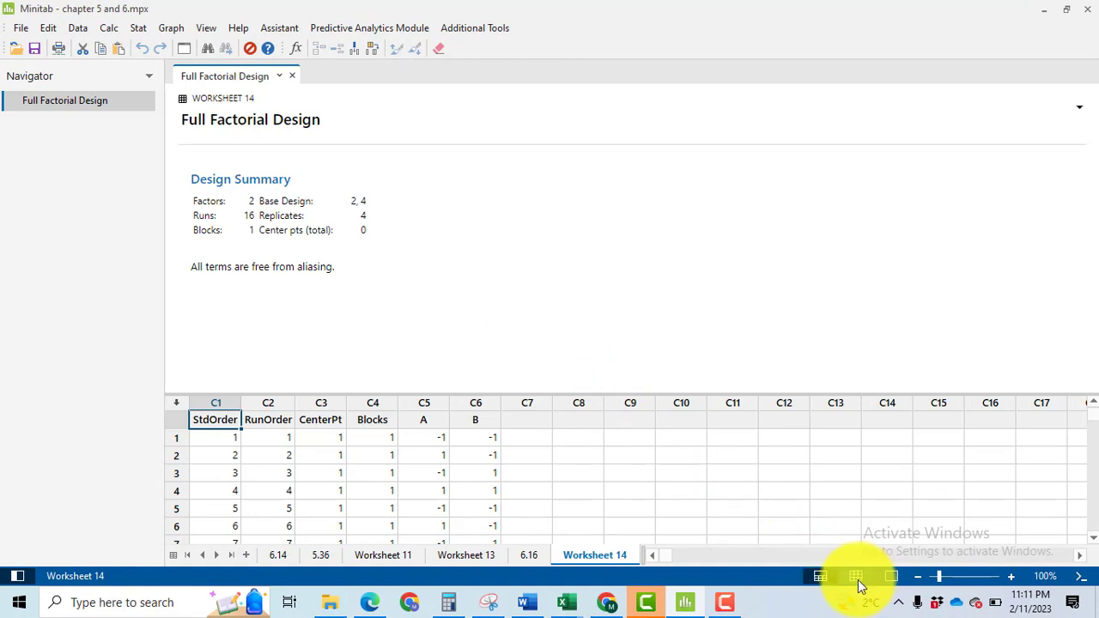
left_click(856, 577)
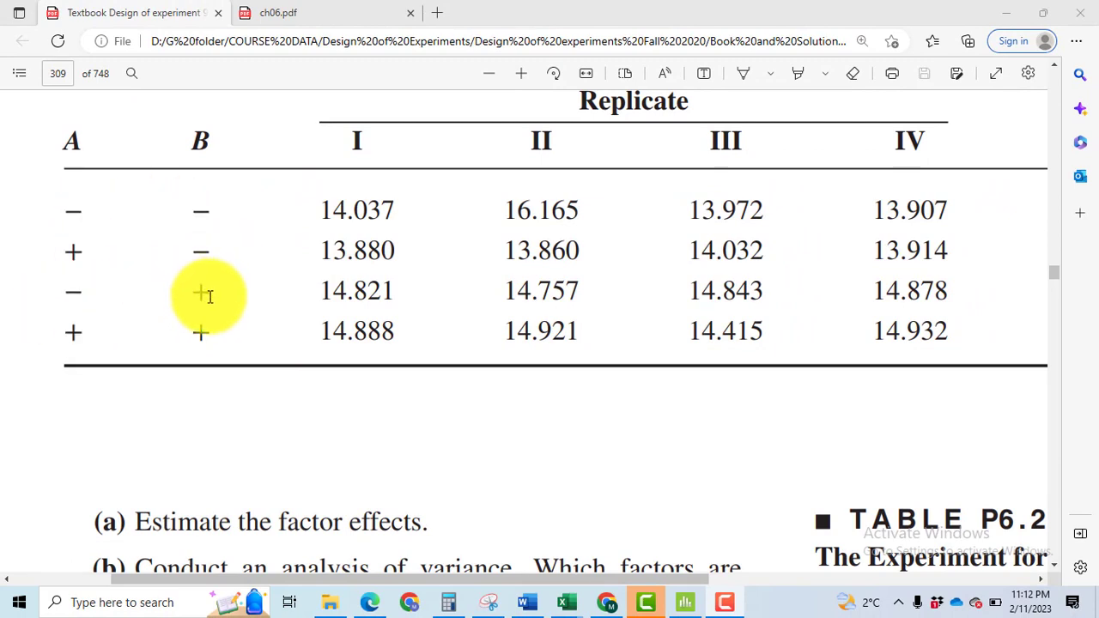
Name column C7 "Epitaxial layer thickness" and compare the four replicate blocks of A and B levels with the textbook table.
left_click(685, 604)
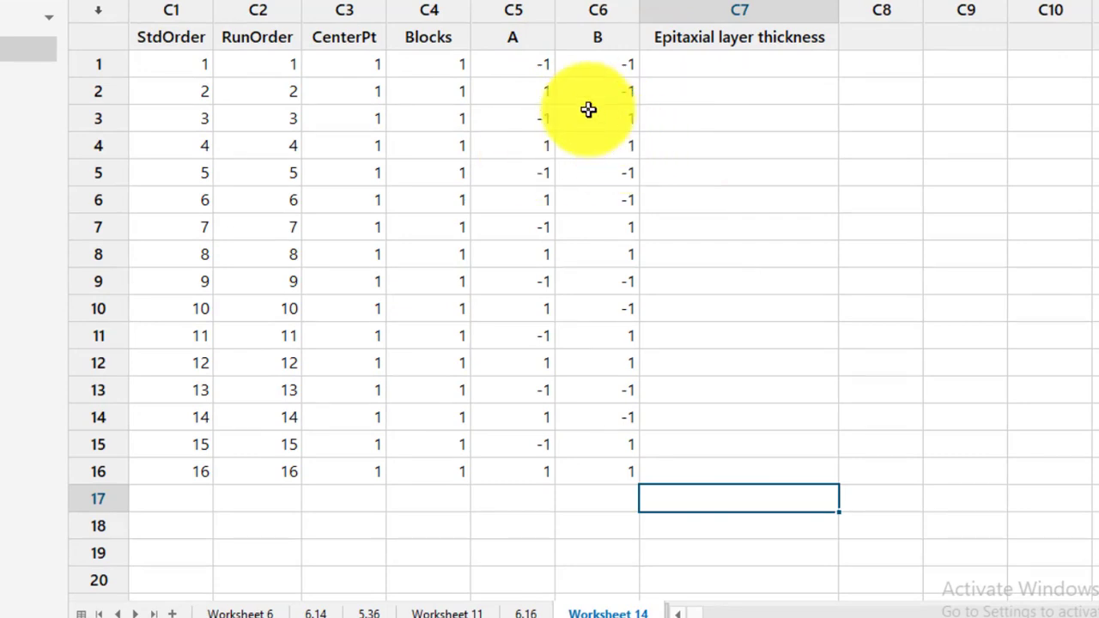
left_click_drag(601, 145, 523, 68)
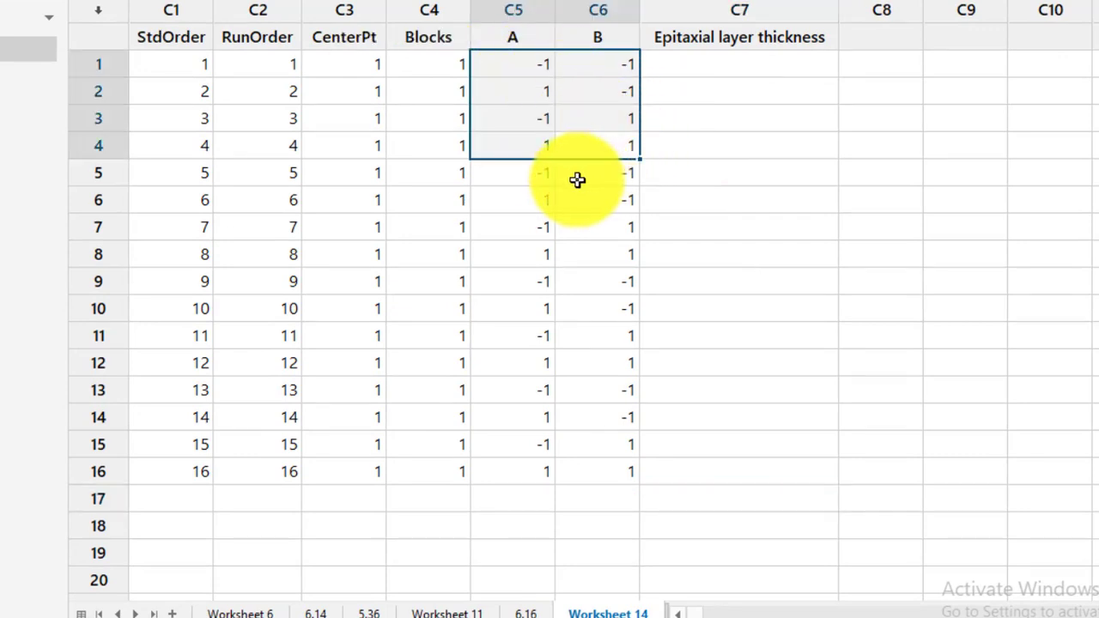
left_click_drag(526, 171, 593, 250)
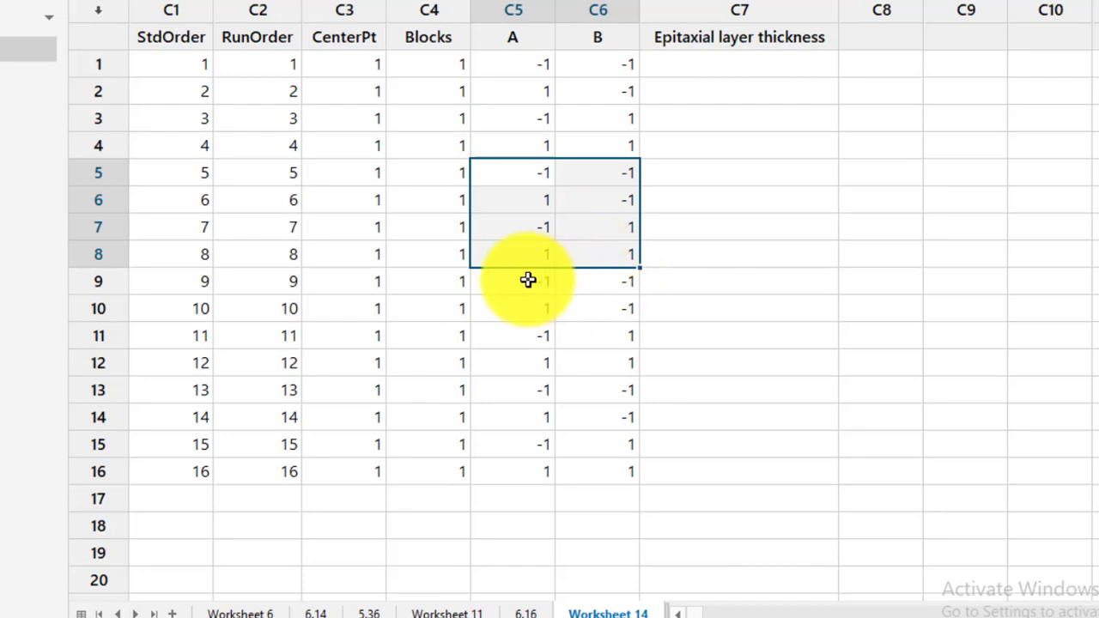
left_click_drag(527, 280, 628, 373)
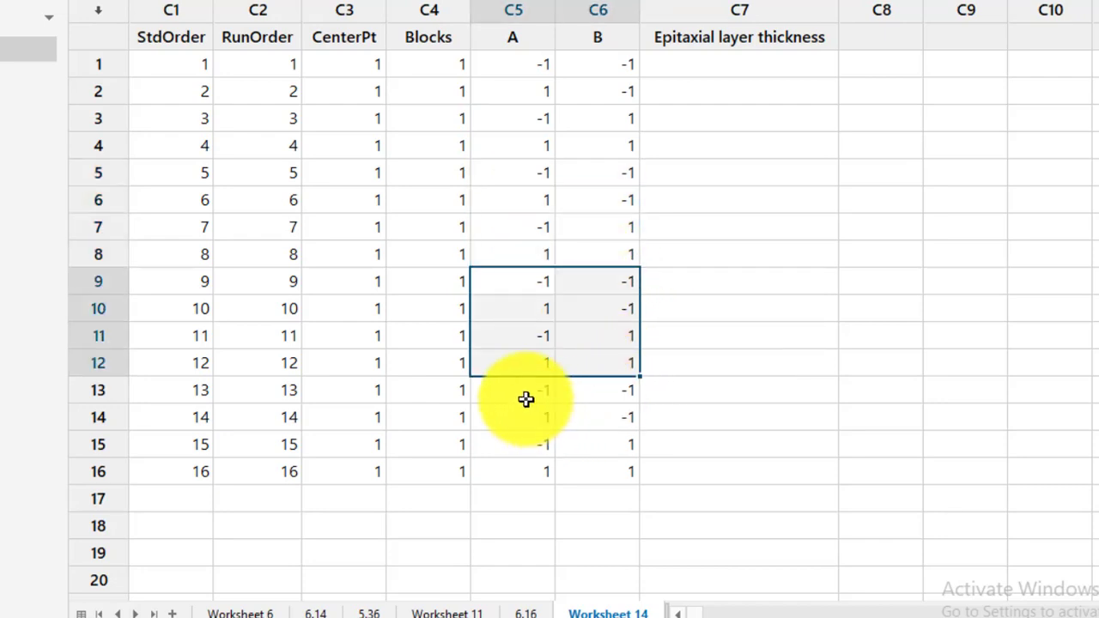
left_click_drag(527, 397, 594, 473)
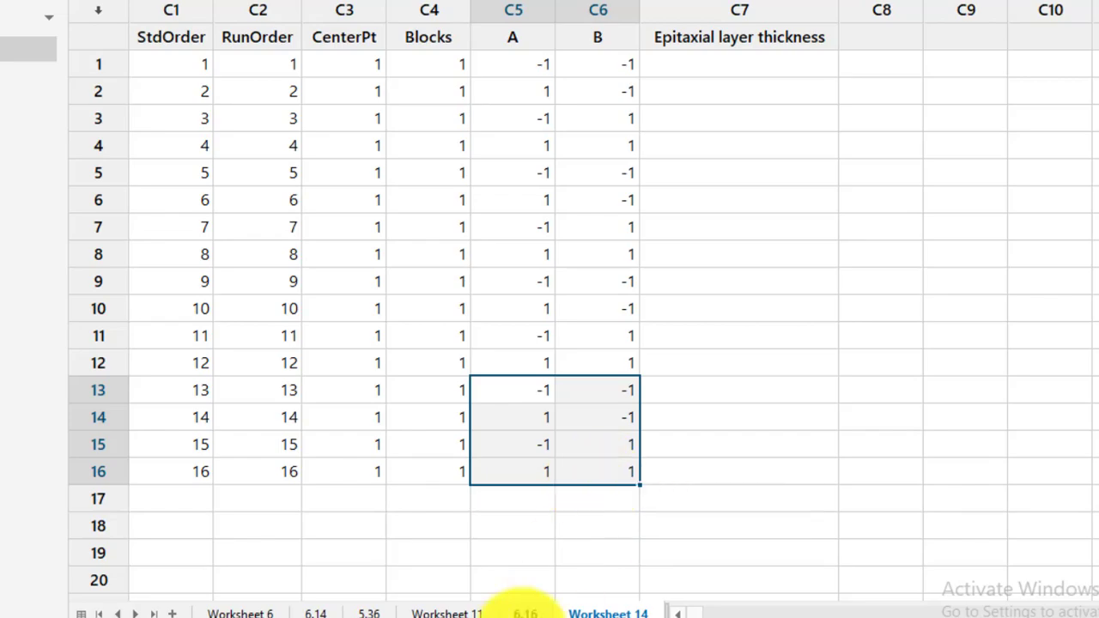
key("alt+Tab")
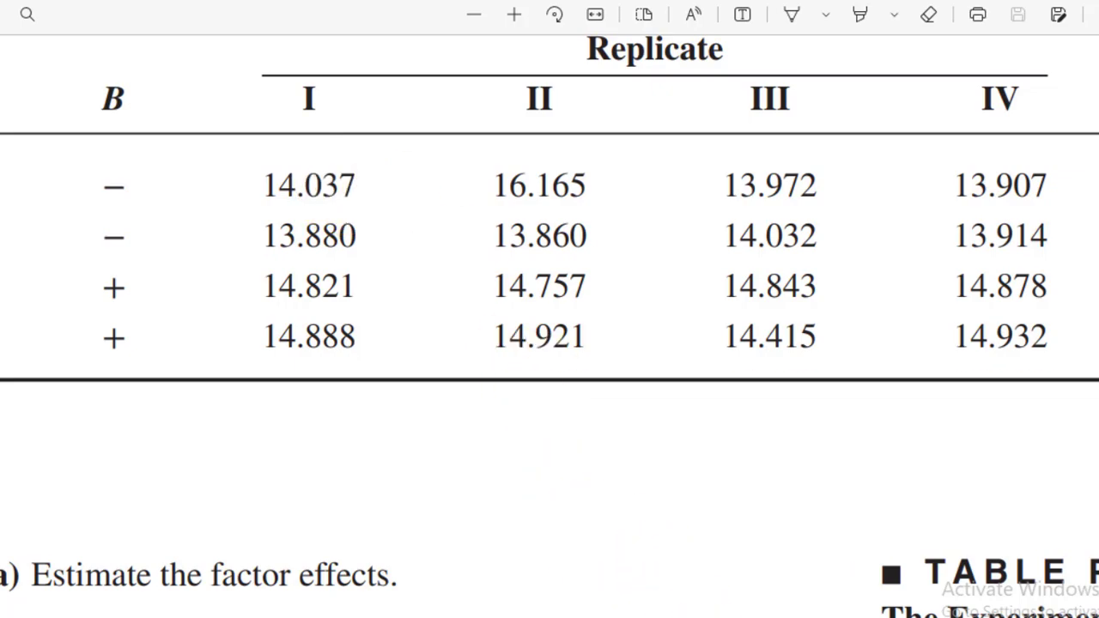
Enter the C7 responses in rows 1 to 16: 14.037, 13.880, 14.821, 14.888, 16.165, 13.680, 14.757, 14.921, 13.972, 14.032, 14.843, 14.415, 13.907, 13.914, 14.878, 14.932.
key("alt+Tab")
left_click(695, 64)
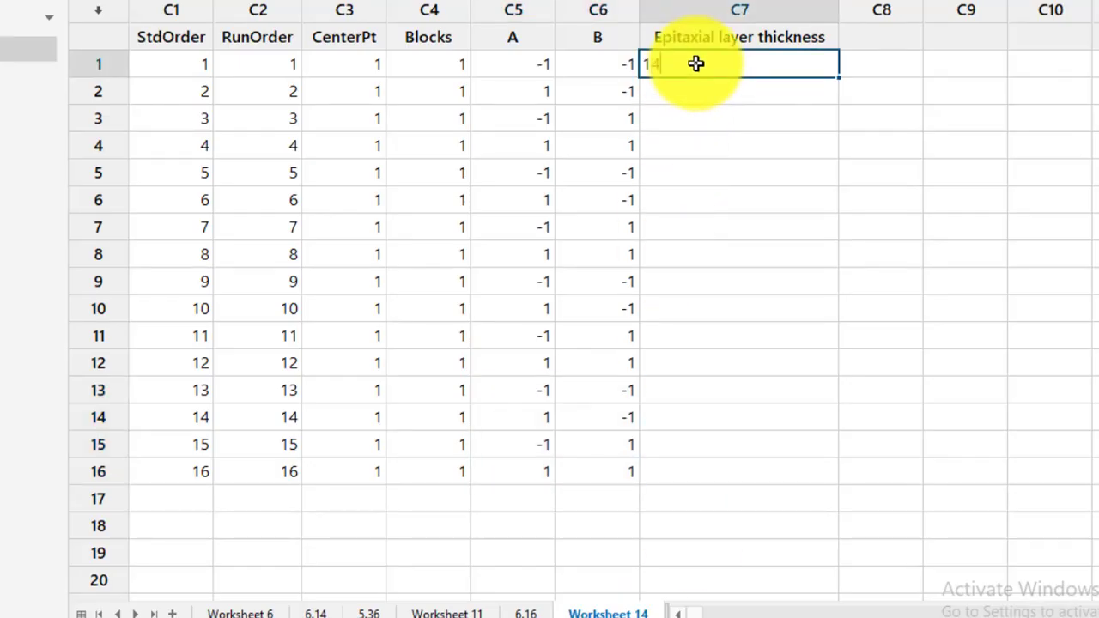
left_click(799, 263)
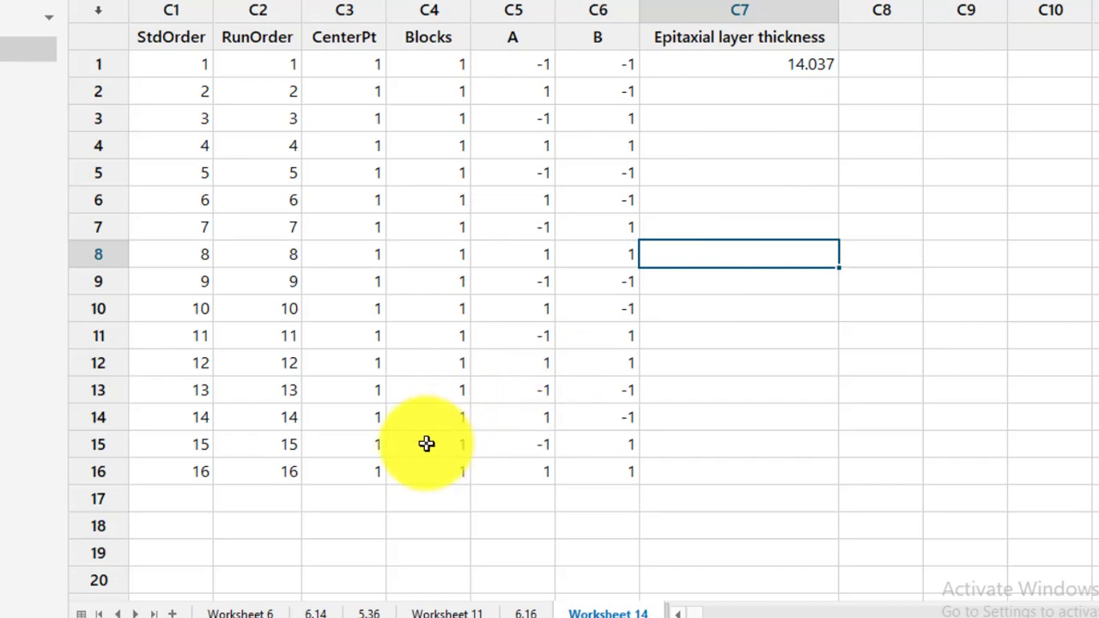
type("13.880 14.821 14.888 16.165 13.680 14.757 14.921 13.972 14.032 14.843 14.415 13.907 13.914 14.878 14.932")
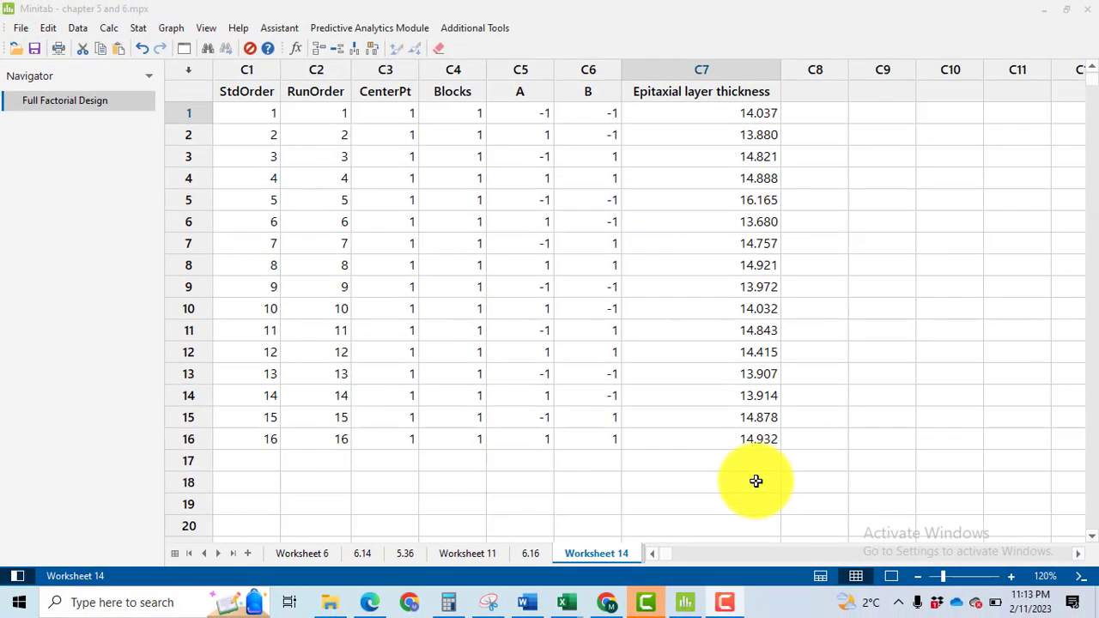
Analyze the factorial design for Epitaxial layer thickness with a Pareto chart and histogram, normal, versus-fits and versus-order residual plots.
left_click(139, 27)
mouse_move(153, 104)
mouse_move(331, 116)
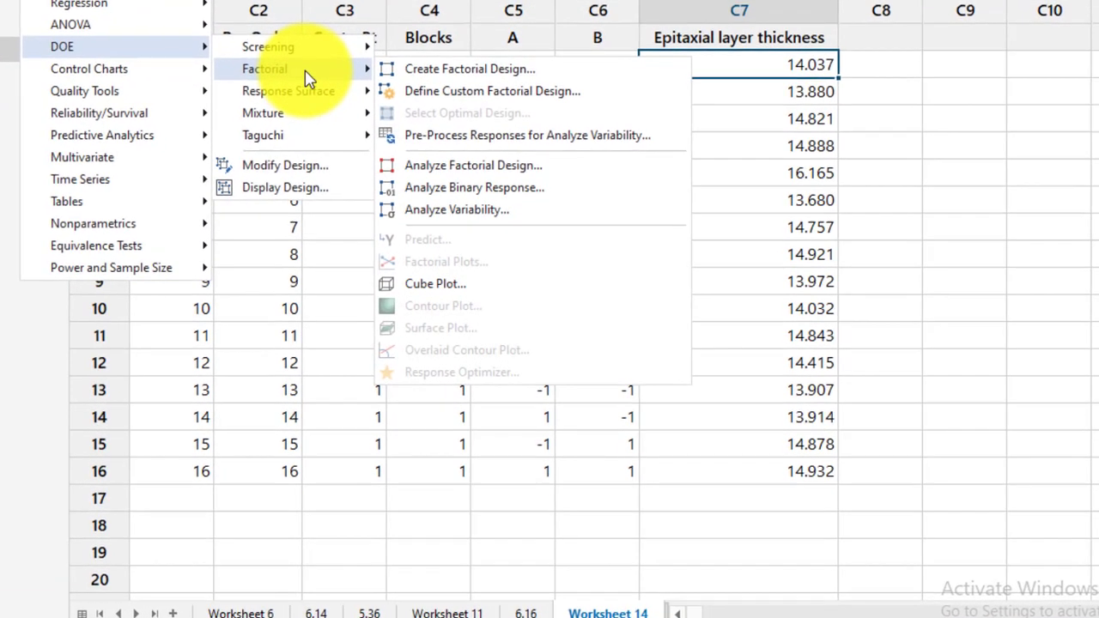
left_click(481, 166)
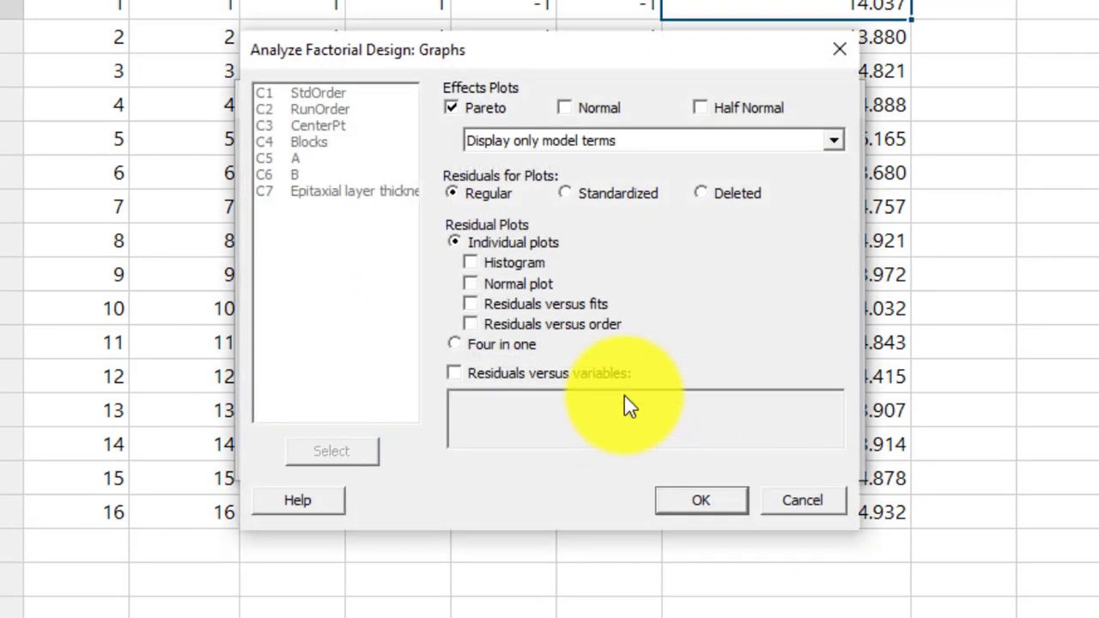
left_click(472, 261)
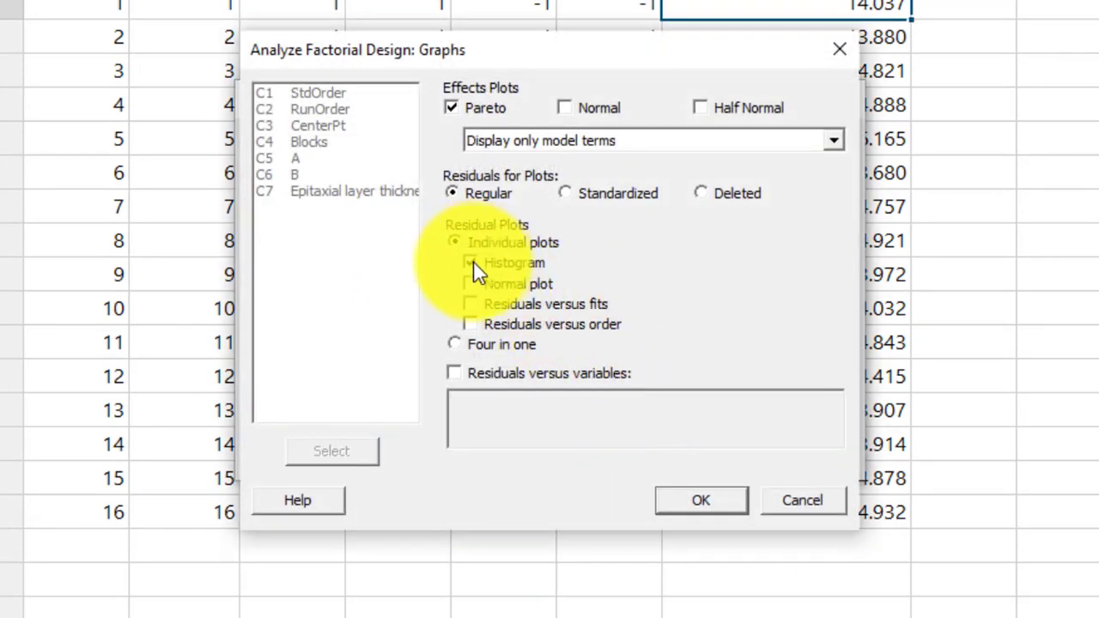
left_click(471, 284)
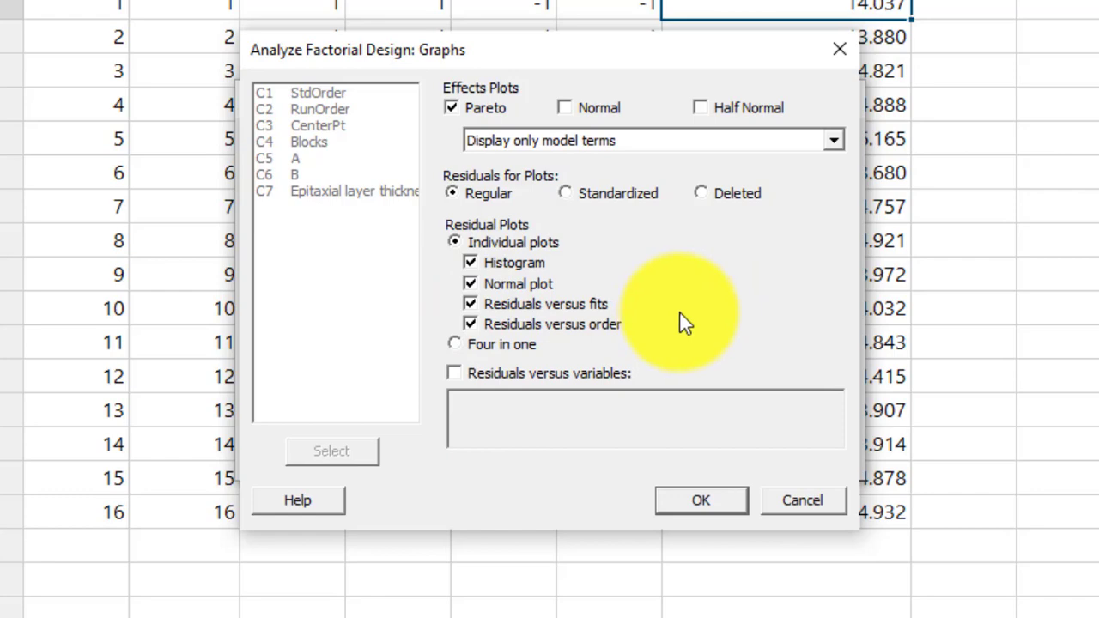
left_click(720, 501)
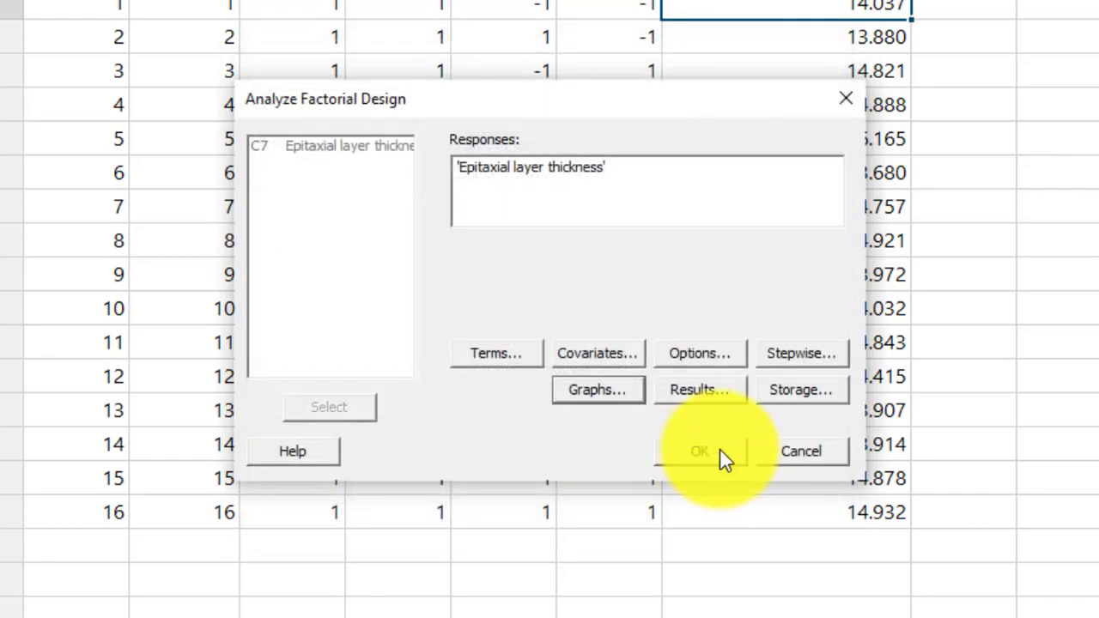
left_click(719, 450)
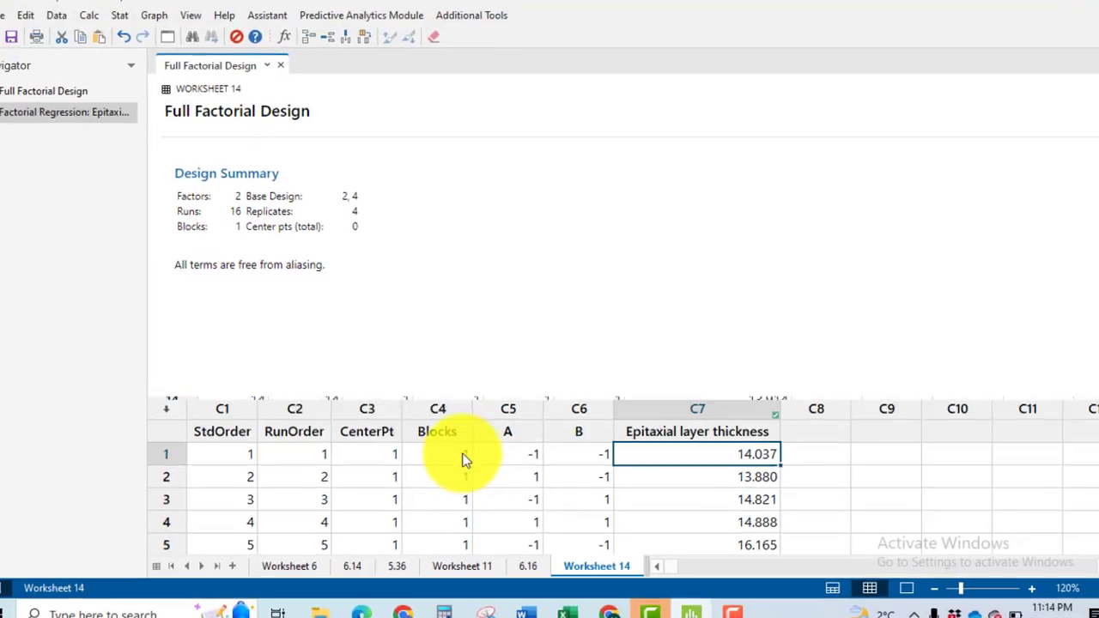
Show only the factorial regression output and examine its coefficients, analysis of variance, Pareto chart and normal probability plot of the residuals.
left_click(893, 577)
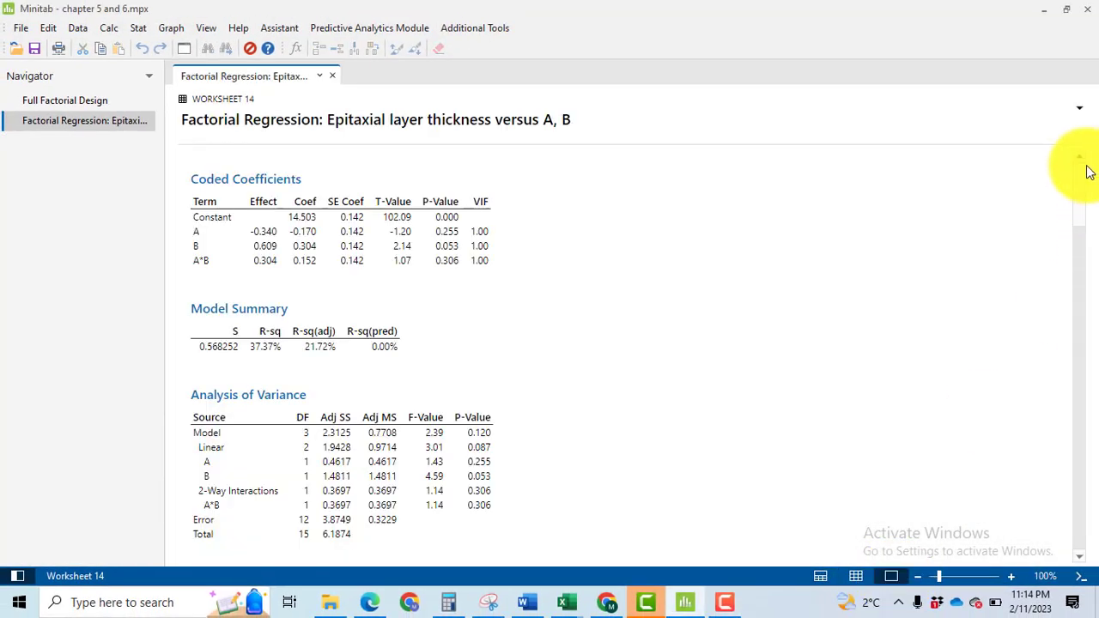
left_click_drag(1080, 186, 1084, 297)
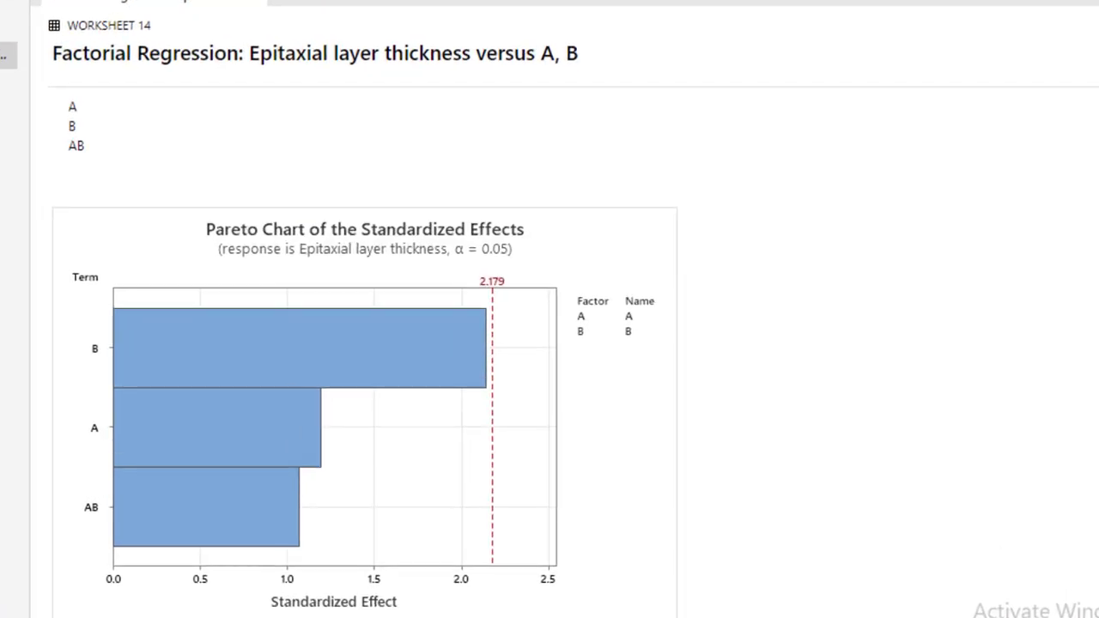
scroll(365, 344, "down", 10)
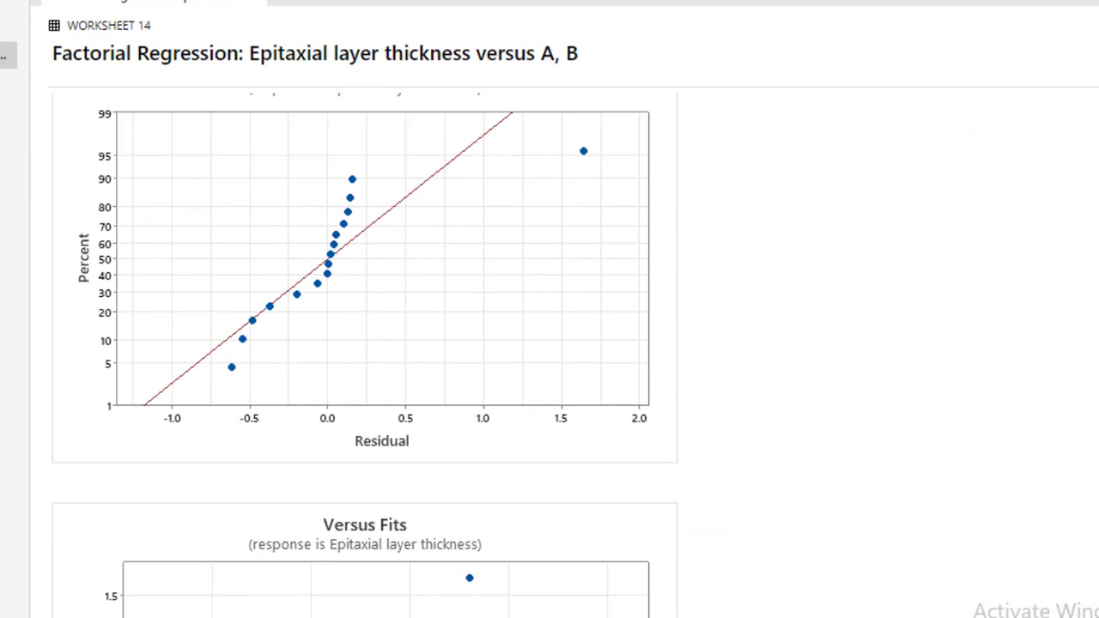
scroll(365, 343, "up", 2)
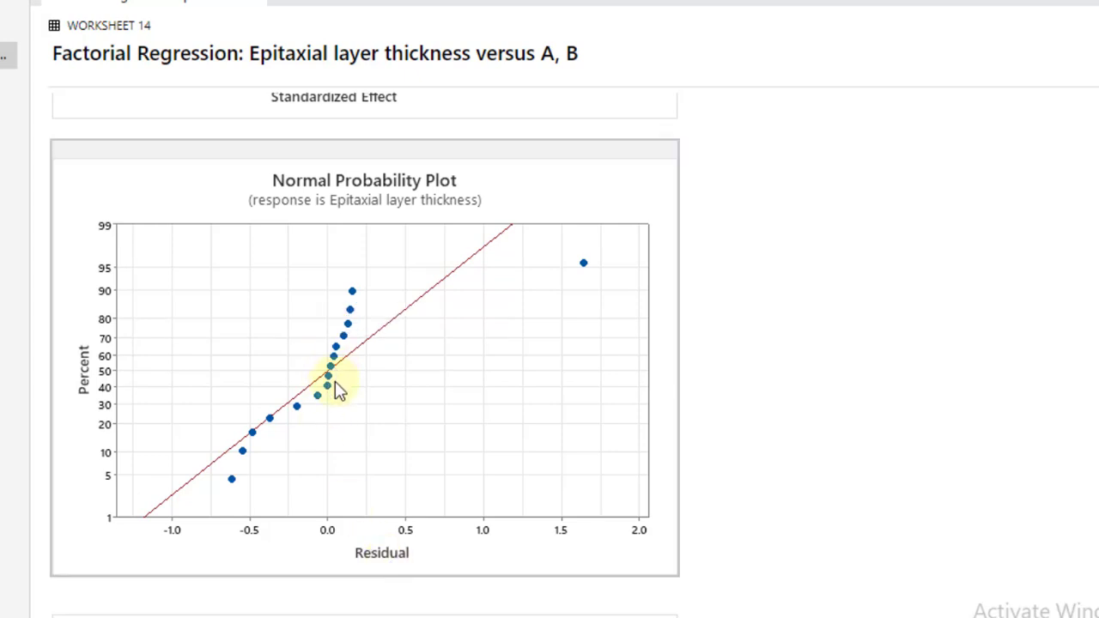
mouse_move(353, 298)
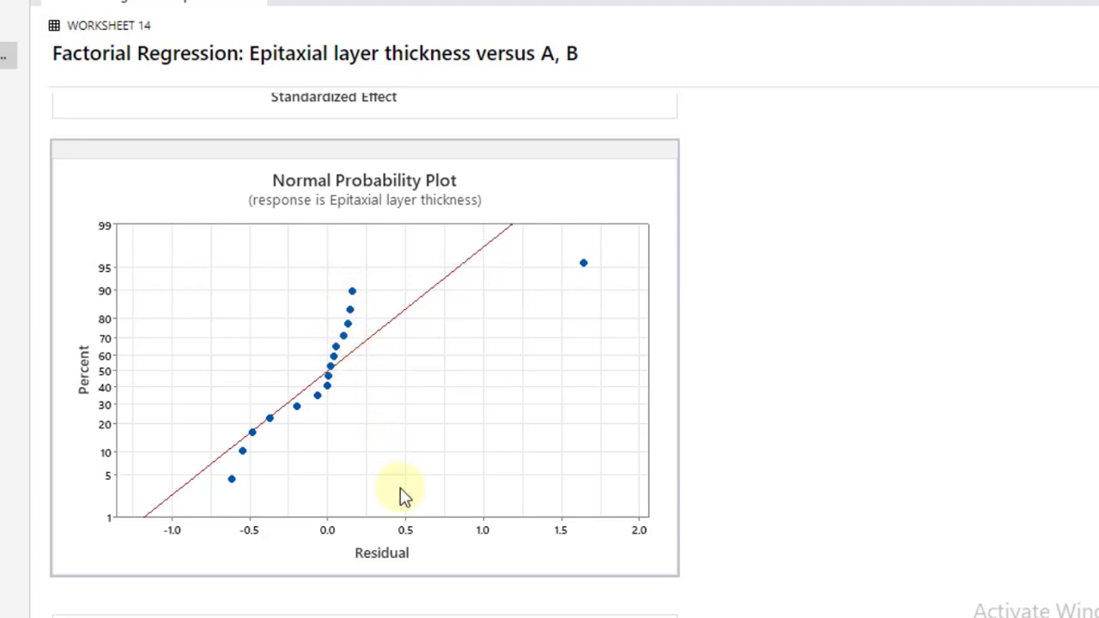
Review the residual histogram, versus-fits and versus-order plots and compare them with the normal probability plot for signs of an outlier.
scroll(400, 489, "down", 5)
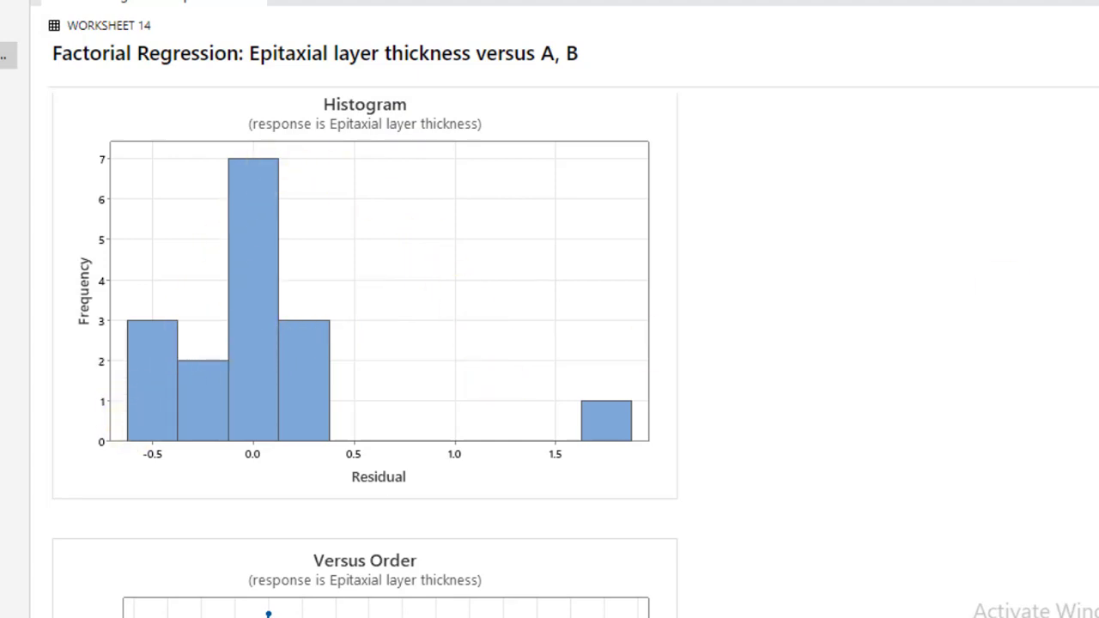
scroll(498, 468, "up", 10)
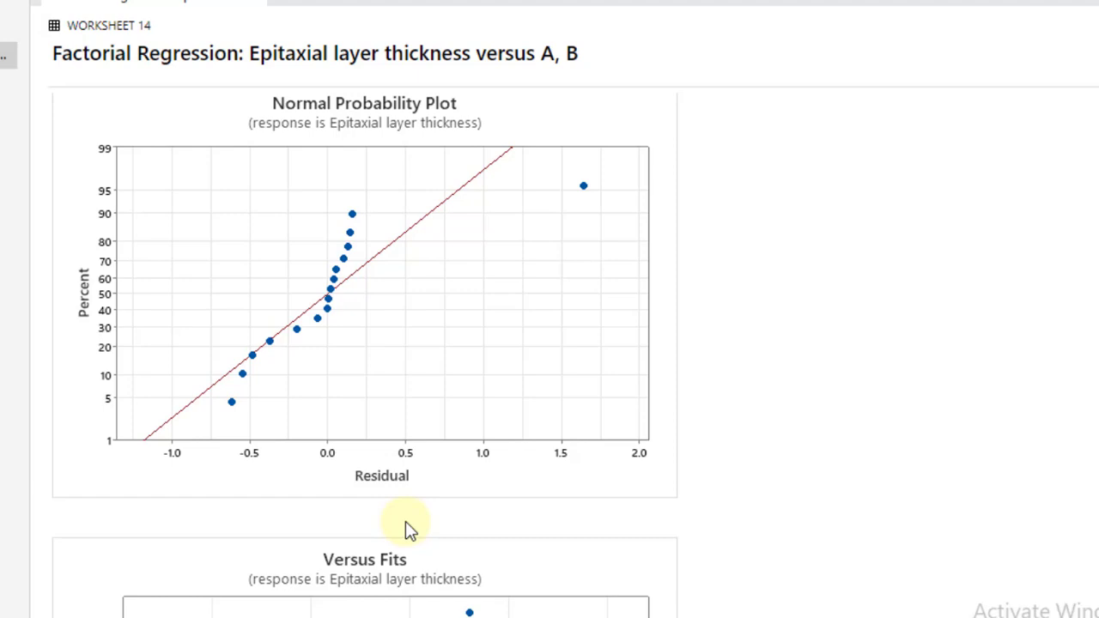
scroll(406, 521, "down", 12)
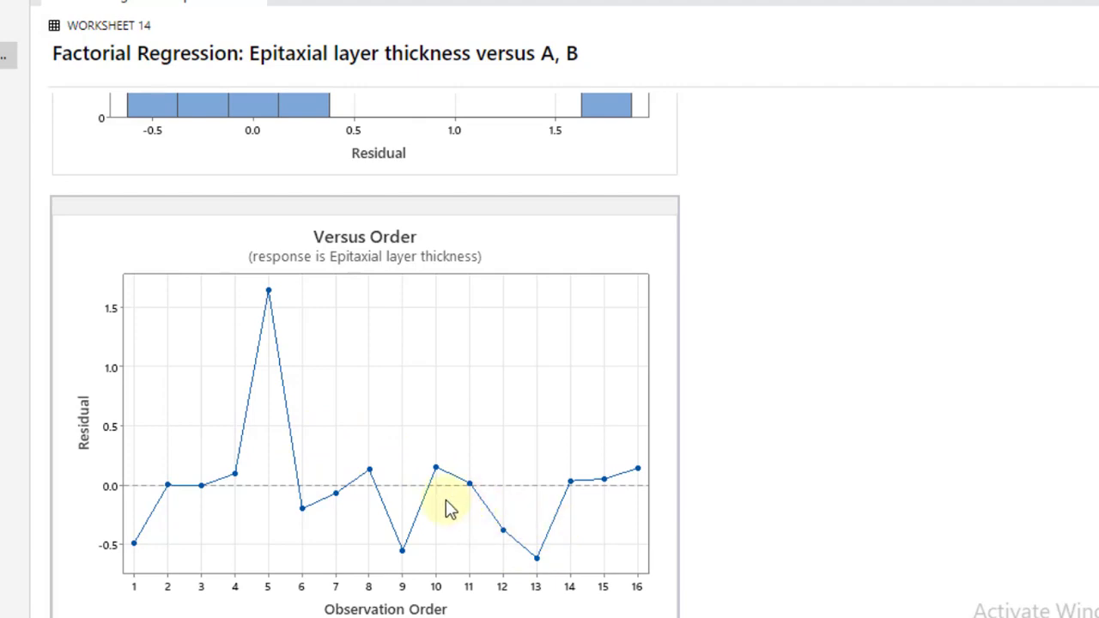
scroll(364, 352, "up", 5)
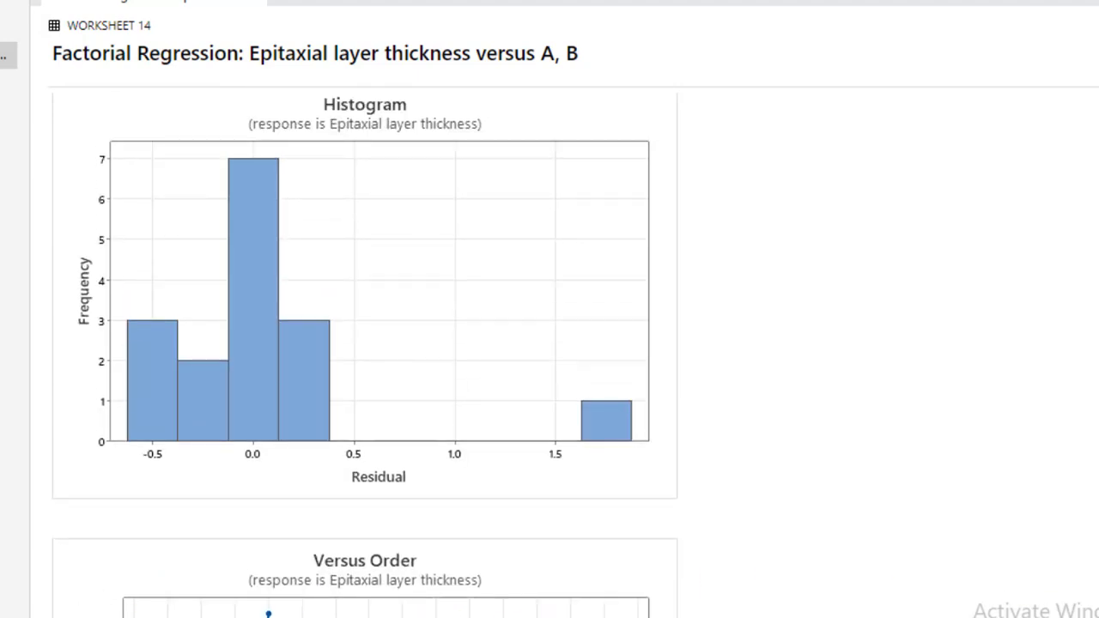
scroll(365, 356, "up", 8)
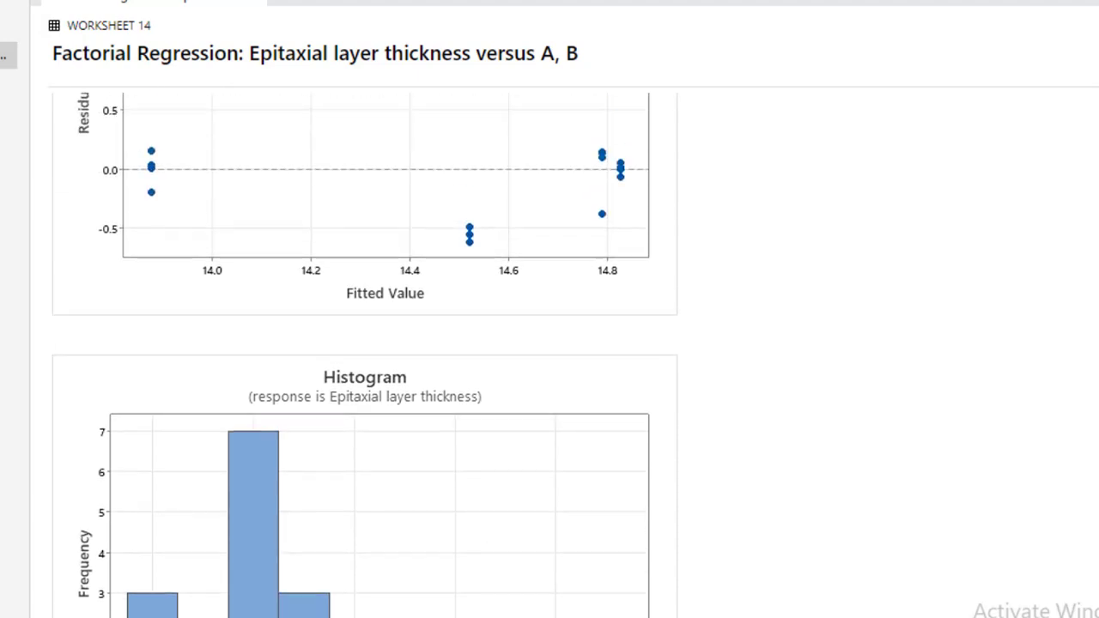
scroll(365, 352, "up", 4)
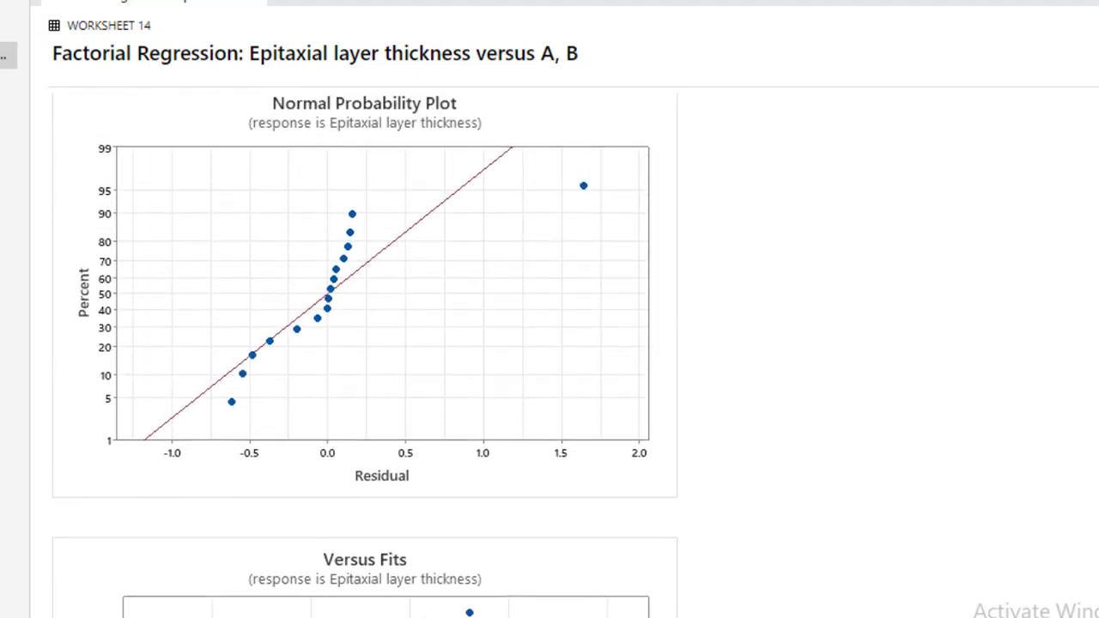